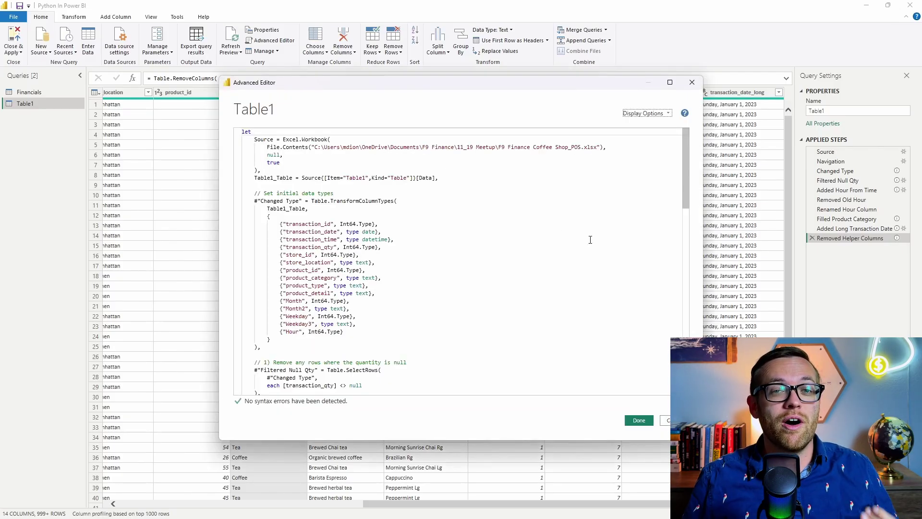
Step: Close the Advanced Editor to return to Table1's 14-column preview grid
{"action": "key", "text": "Escape"}
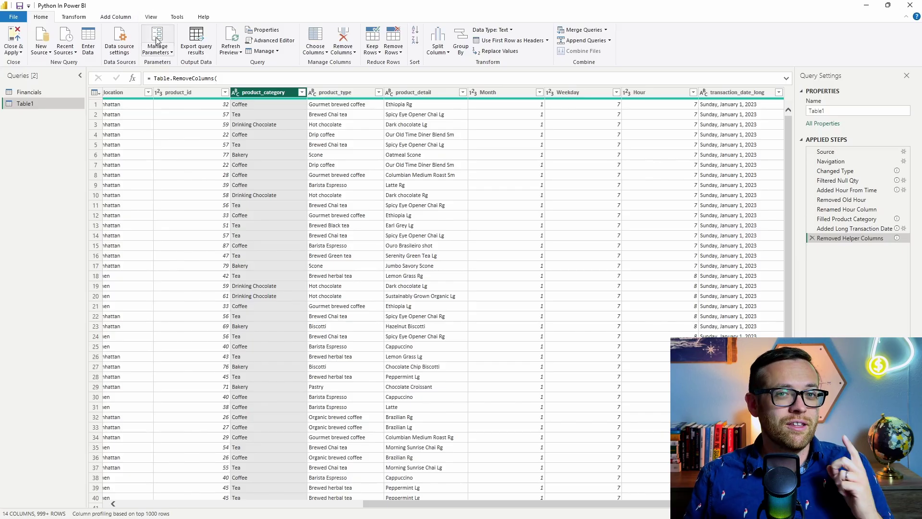
{"action": "left_click", "coordinate": [41, 50]}
{"action": "left_click", "coordinate": [42, 229]}
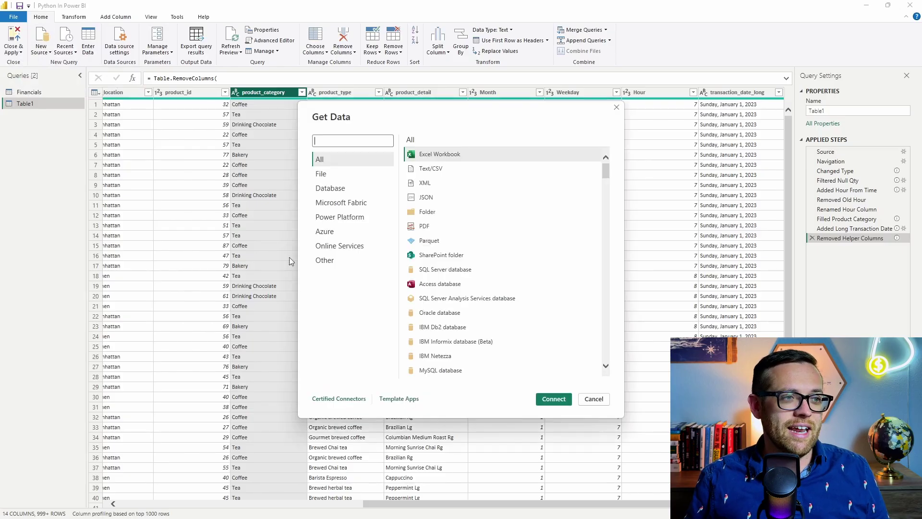
{"action": "left_click", "coordinate": [317, 260]}
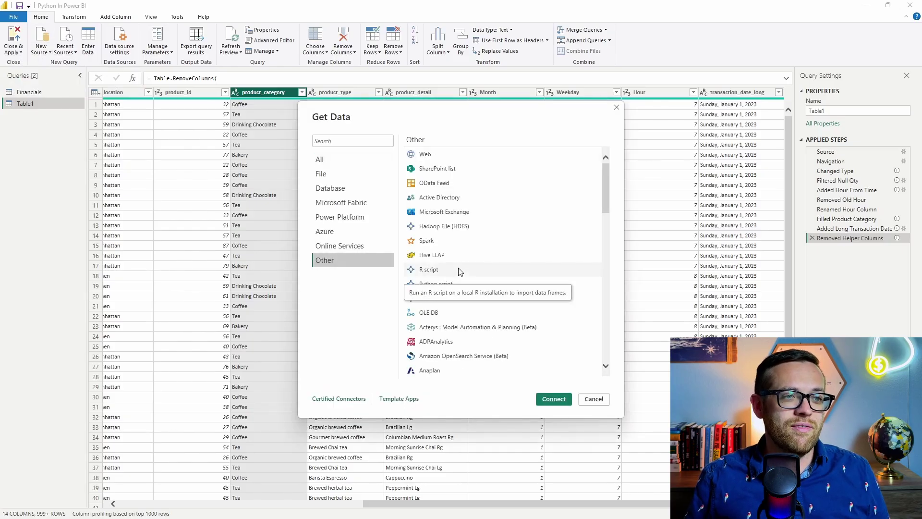
{"action": "left_click", "coordinate": [440, 284]}
{"action": "left_click", "coordinate": [546, 400]}
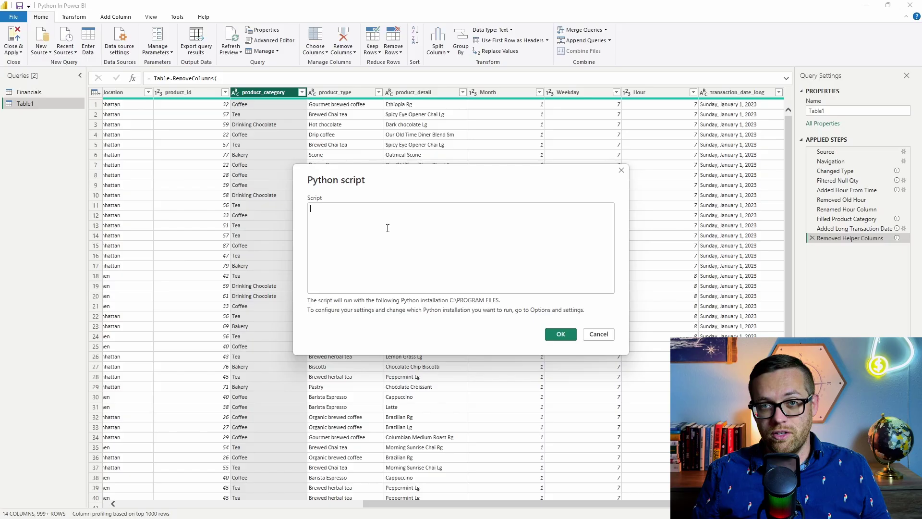
{"action": "left_click", "coordinate": [606, 333]}
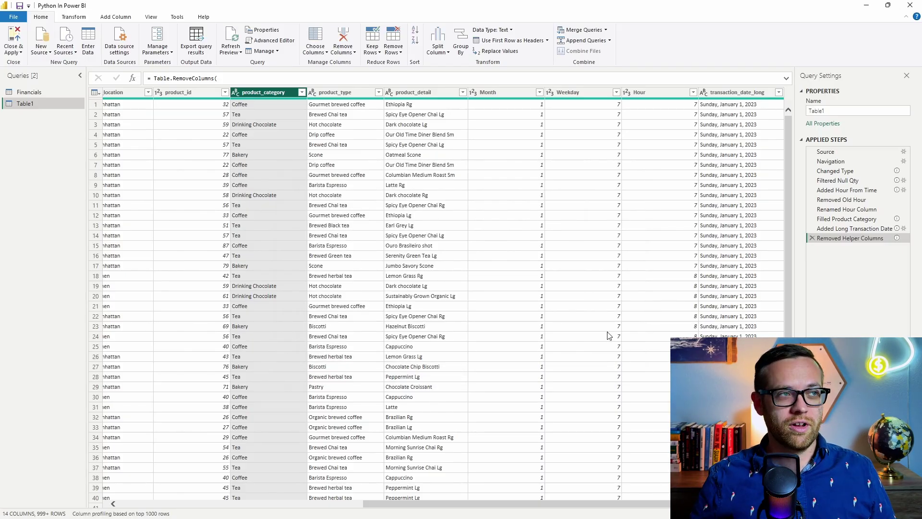
Step: Start a Run Python script step on Table1 and select its '# dataset' comment line
{"action": "left_click", "coordinate": [81, 17]}
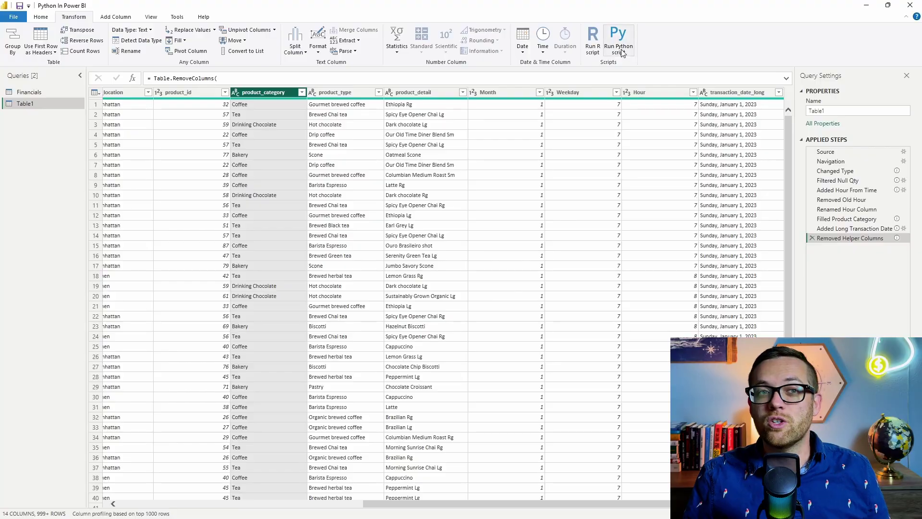
{"action": "left_click", "coordinate": [621, 50]}
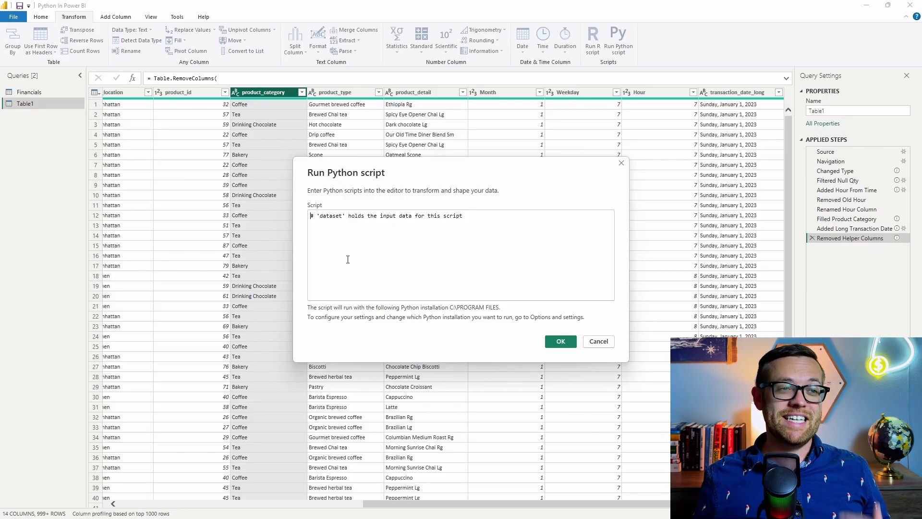
{"action": "triple_click", "coordinate": [353, 217]}
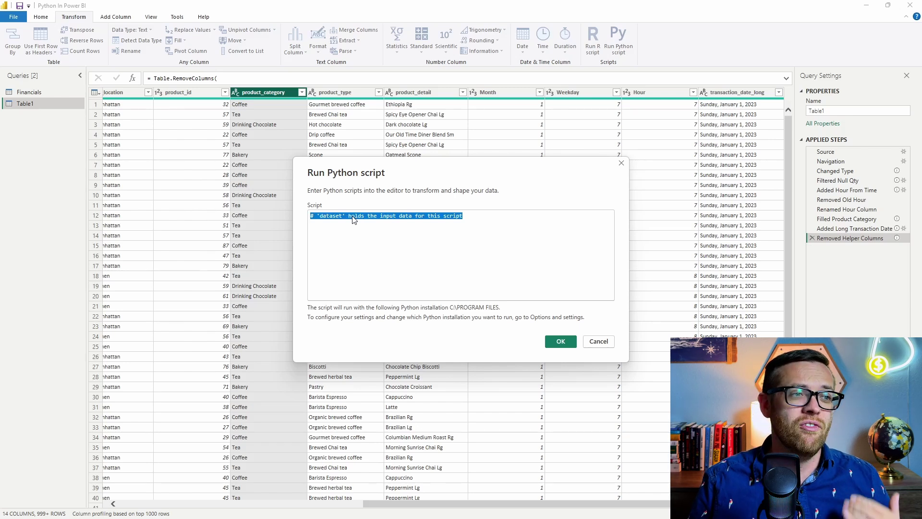
{"action": "left_click", "coordinate": [353, 216]}
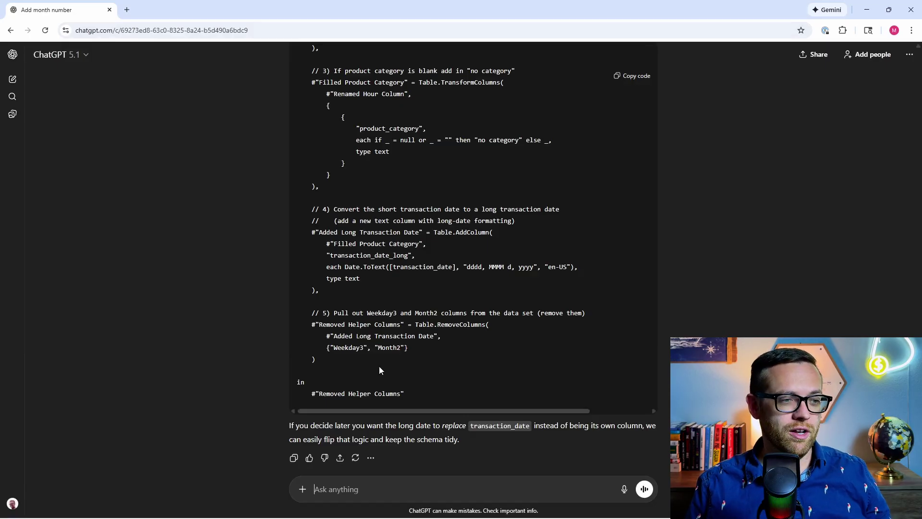
Step: Paste the prepared request for a Python script splitting size codes off product_detail
{"action": "type", "text": "help me write a python script for Power Query, I am running the script inside a data set which power query inserts as a data frame called 'dataset' for column product_detail I want to separate sizes from the product and create two new columns, the products are at the end of the product and are either rg or lg, not all products have a size"}
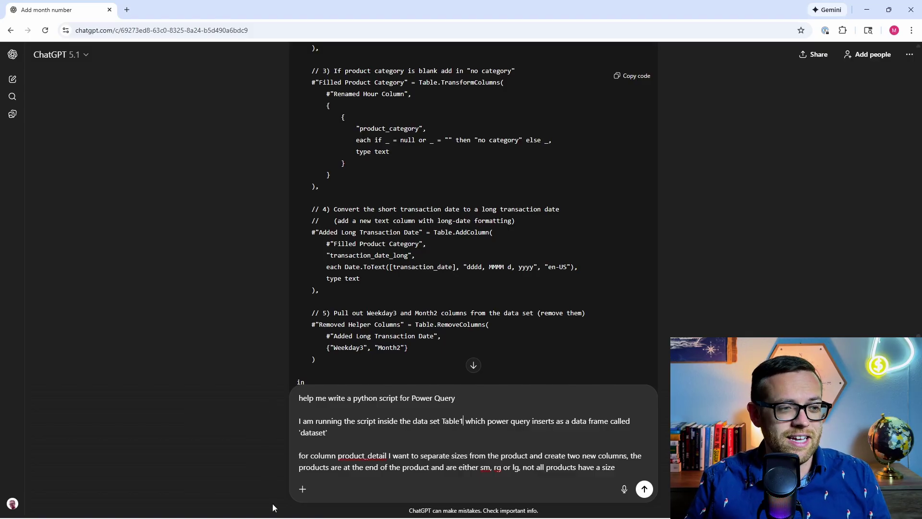
Step: Bring the Power Query Editor window back to the front
{"action": "mouse_move", "coordinate": [273, 513]}
{"action": "left_click", "coordinate": [221, 456]}
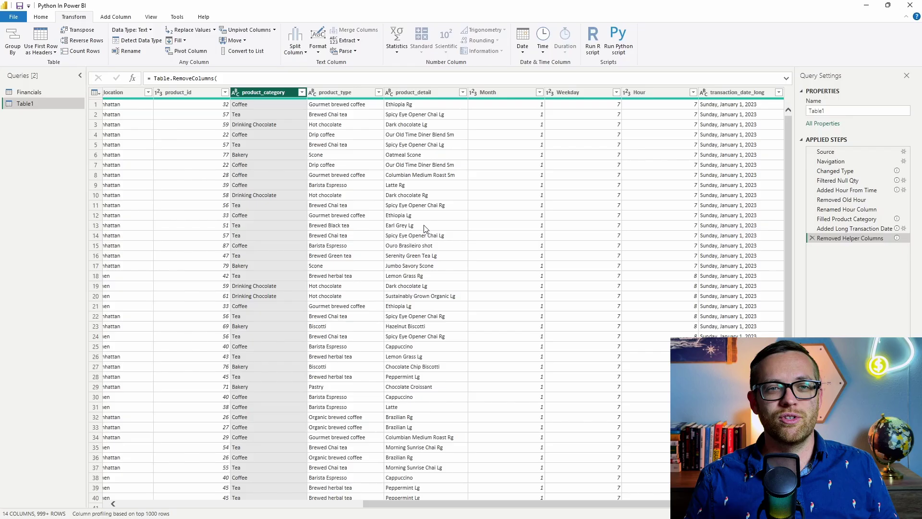
Step: Read ChatGPT's pandas script for product_base and product_size, then return to Power Query Editor
{"action": "mouse_move", "coordinate": [293, 515]}
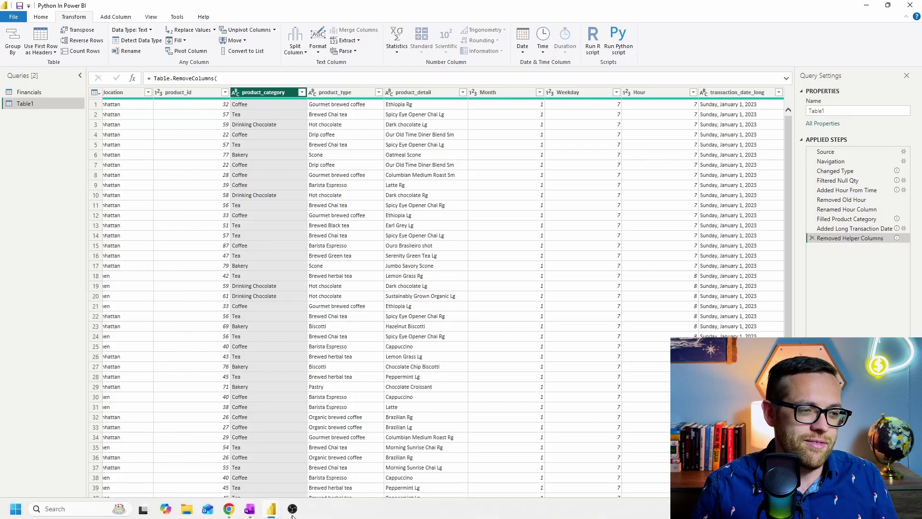
{"action": "mouse_move", "coordinate": [229, 509]}
{"action": "left_click", "coordinate": [236, 448]}
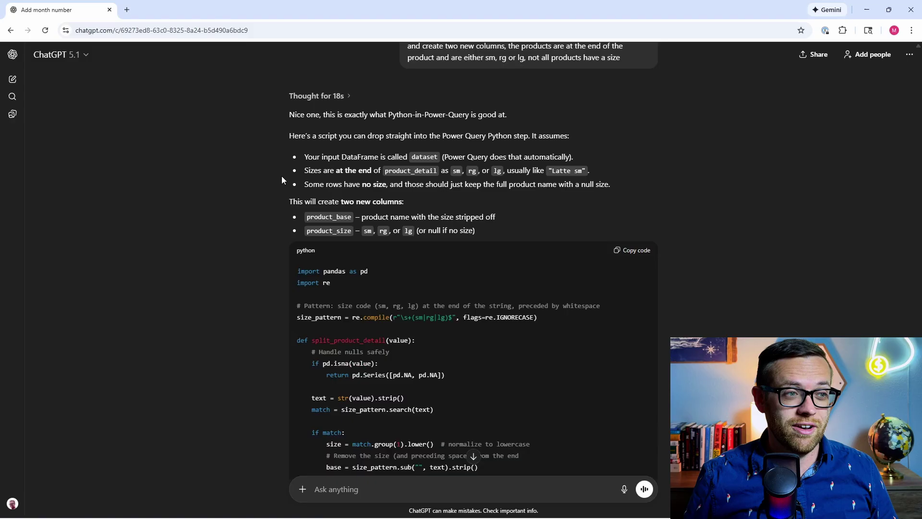
{"action": "scroll", "coordinate": [433, 273], "scroll_direction": "down", "scroll_amount": 3}
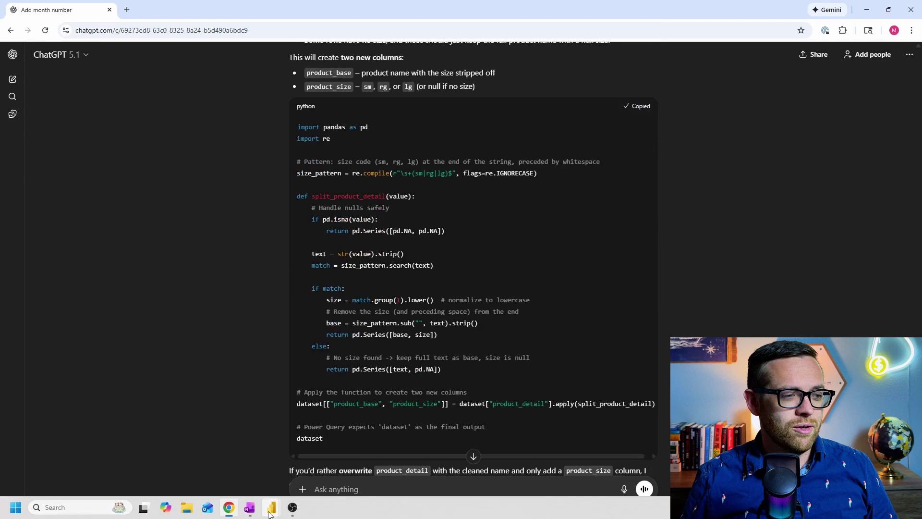
{"action": "mouse_move", "coordinate": [272, 512]}
{"action": "left_click", "coordinate": [226, 456]}
Step: Add a Run Python script step on Table1 containing the pasted pandas size-splitting code
{"action": "left_click", "coordinate": [618, 38]}
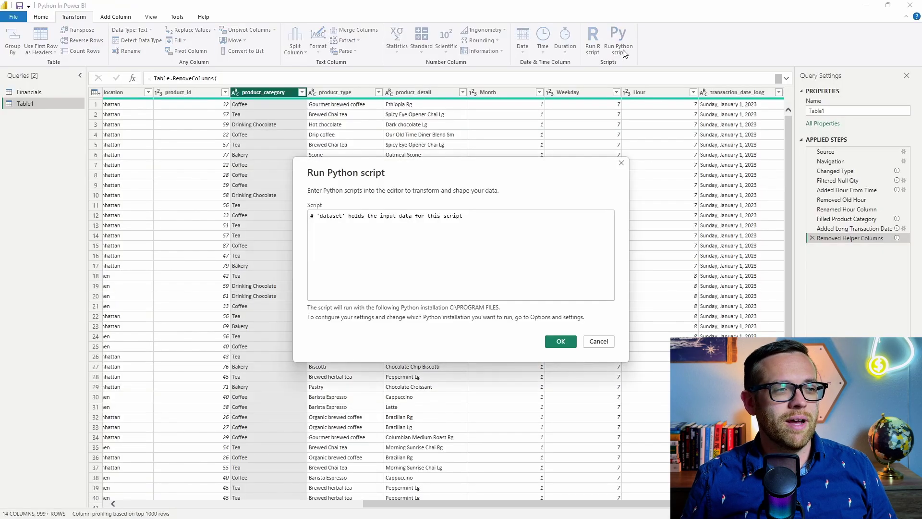
{"action": "left_click", "coordinate": [458, 242]}
{"action": "key", "text": "ctrl+v"}
{"action": "scroll", "coordinate": [457, 243], "scroll_direction": "down", "scroll_amount": 3}
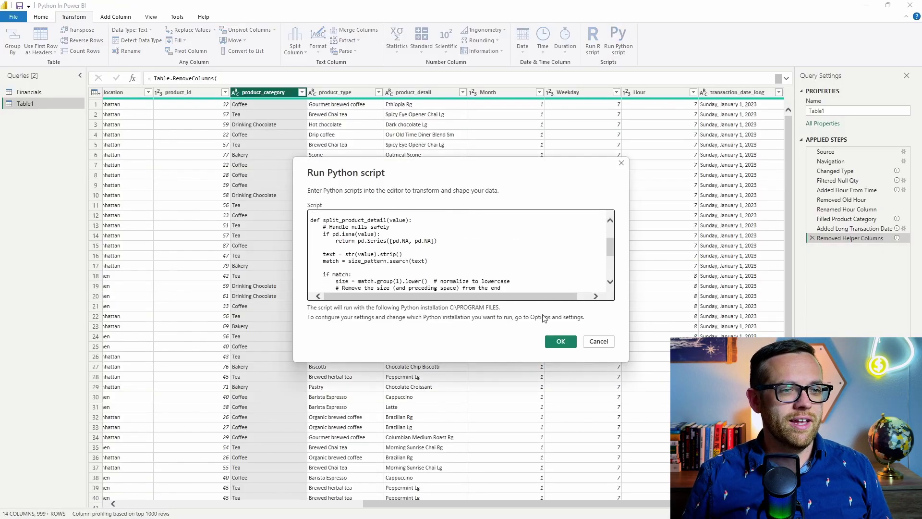
{"action": "left_click", "coordinate": [561, 341]}
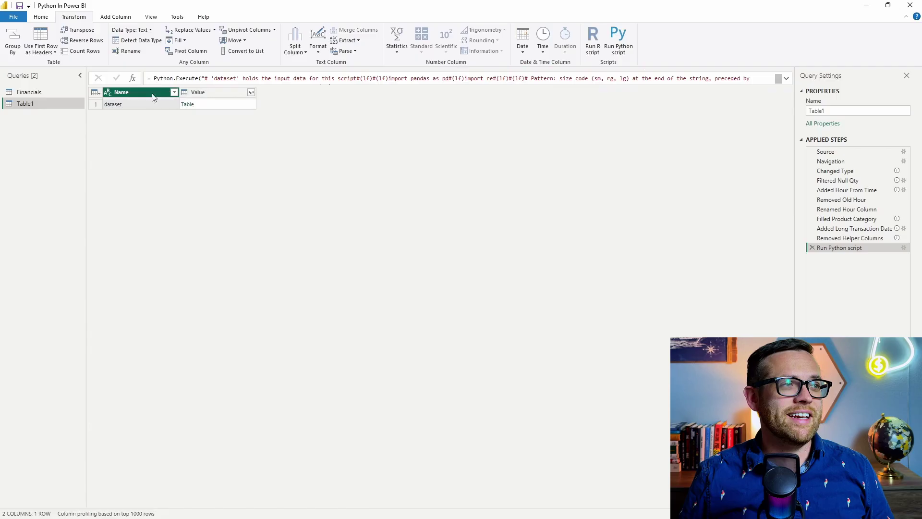
Step: Expand the dataset table and scroll right to check the new product_base and product_size columns
{"action": "left_click", "coordinate": [190, 106]}
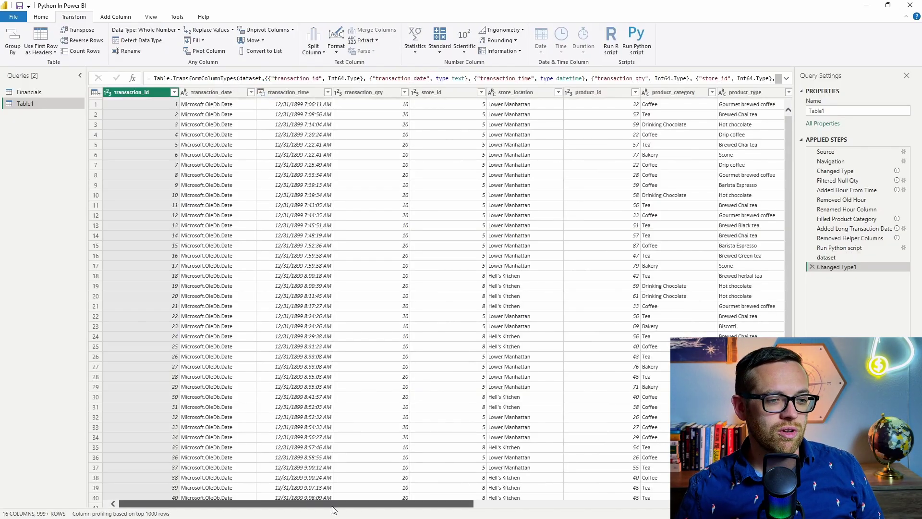
{"action": "left_click_drag", "start_coordinate": [334, 510], "coordinate": [696, 505]}
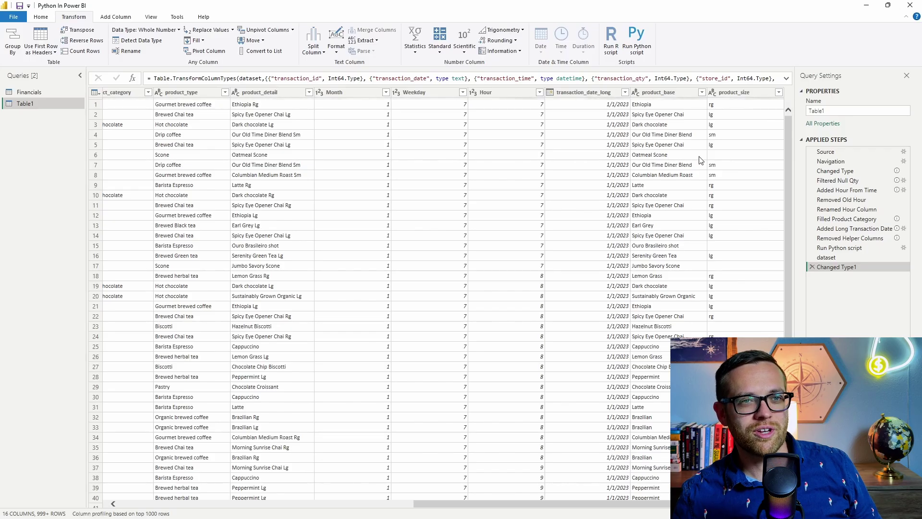
{"action": "scroll", "coordinate": [715, 165], "scroll_direction": "down", "scroll_amount": 3}
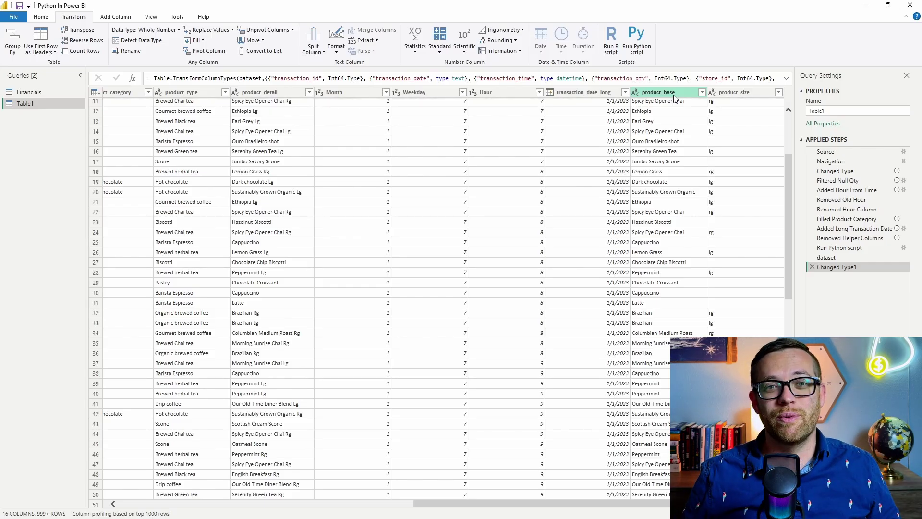
{"action": "key", "text": "alt+Tab"}
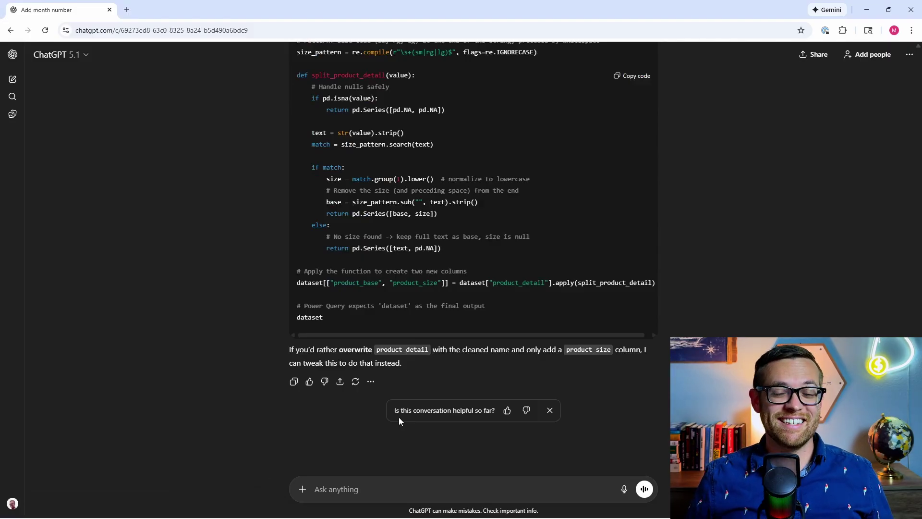
Step: Send ChatGPT a prompt asking for a script returning outlier transaction lines from the dataset
{"action": "type", "text": "help me write a python script for Power Query  I am running the script inside the data set Table1 which power query inserts as a data frame called 'dataset'"}
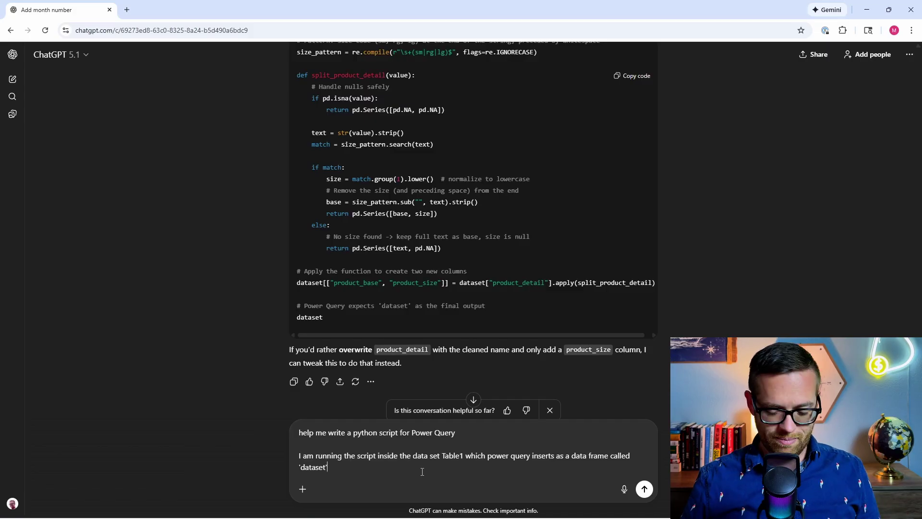
{"action": "key", "text": "shift+Return"}
{"action": "key", "text": "shift+Return"}
{"action": "type", "text": "Analyze t"}
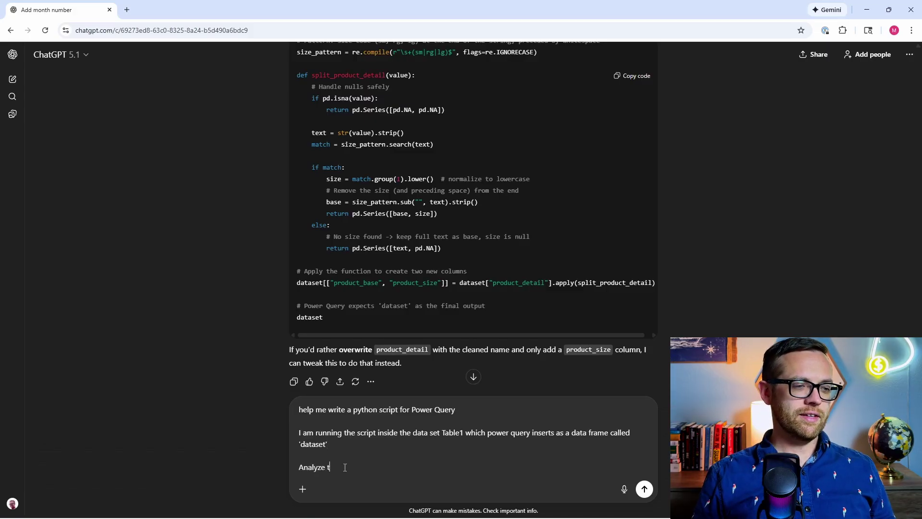
{"action": "type", "text": "he data set for o"}
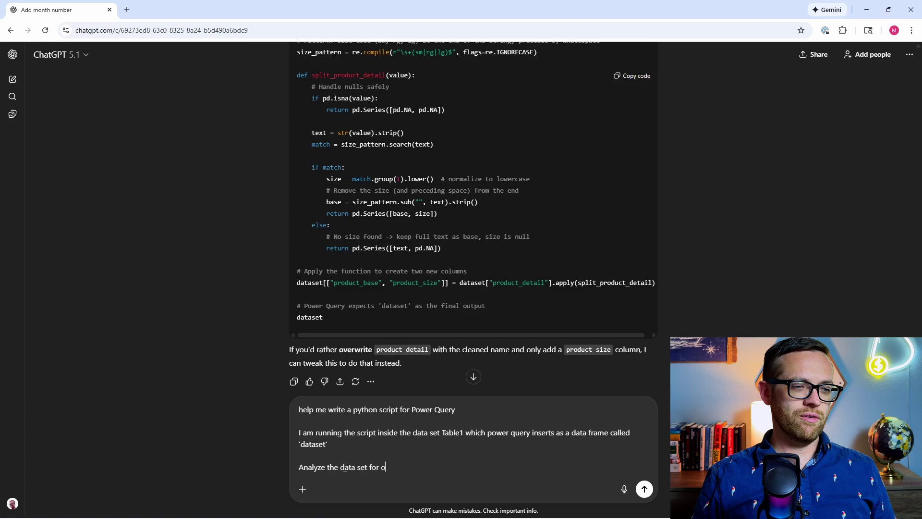
{"action": "type", "text": "utlier transact"}
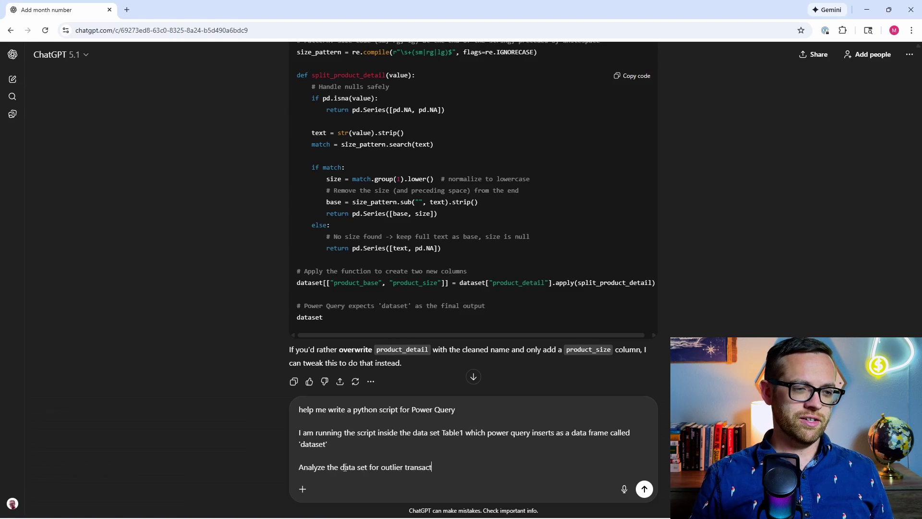
{"action": "type", "text": "ions and return a"}
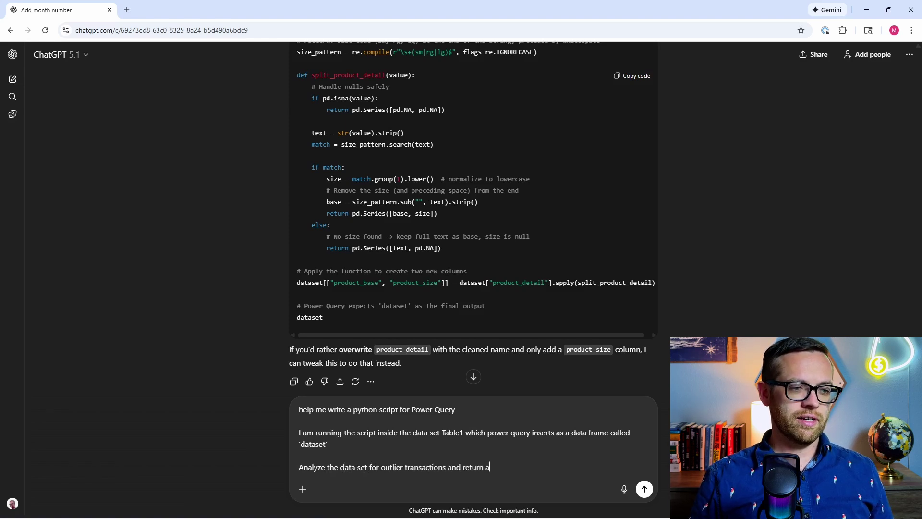
{"action": "type", "text": "ny transaction l"}
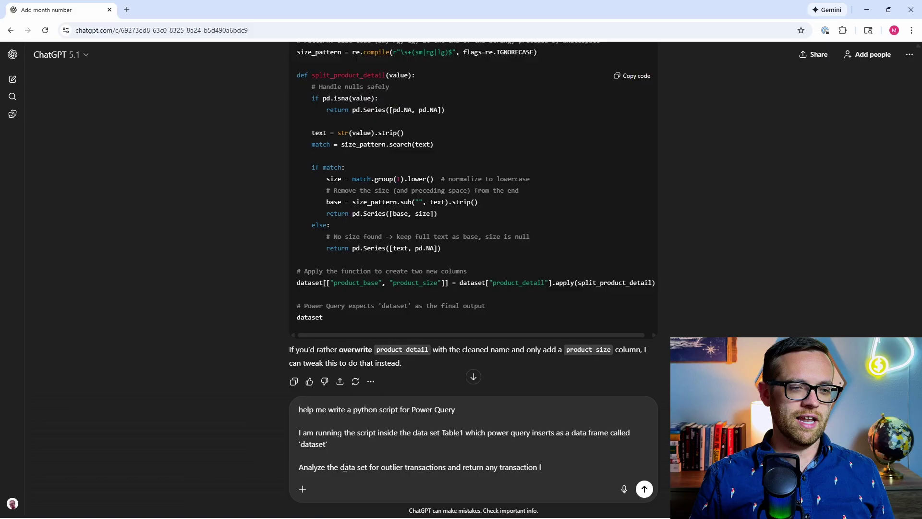
{"action": "type", "text": "ines that did not"}
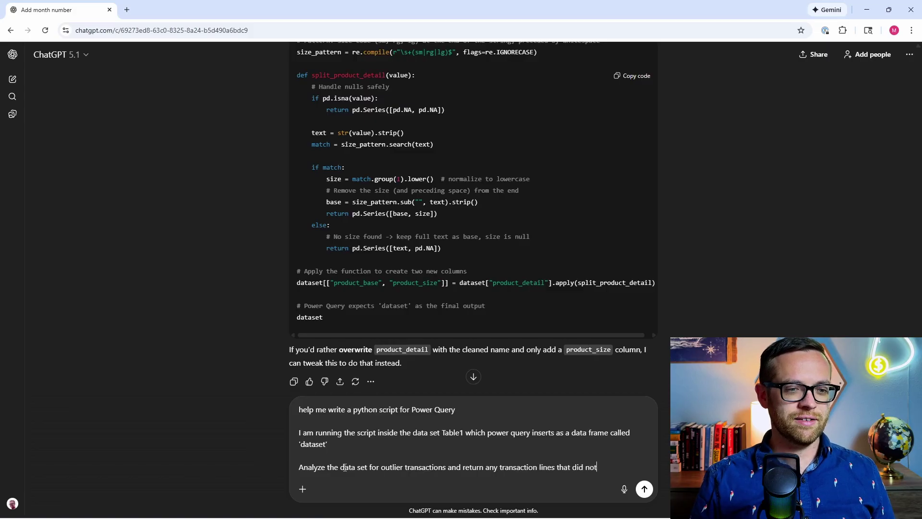
{"action": "type", "text": " follow patterns"}
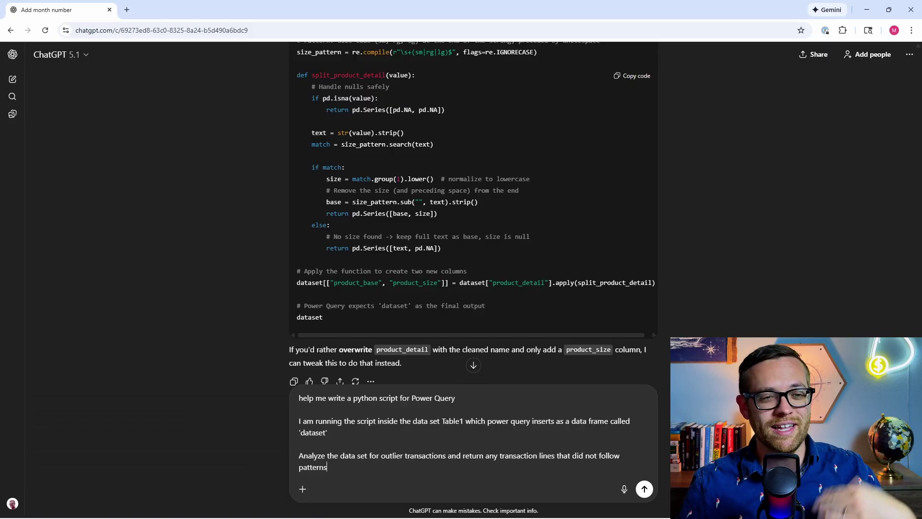
{"action": "left_click", "coordinate": [644, 489]}
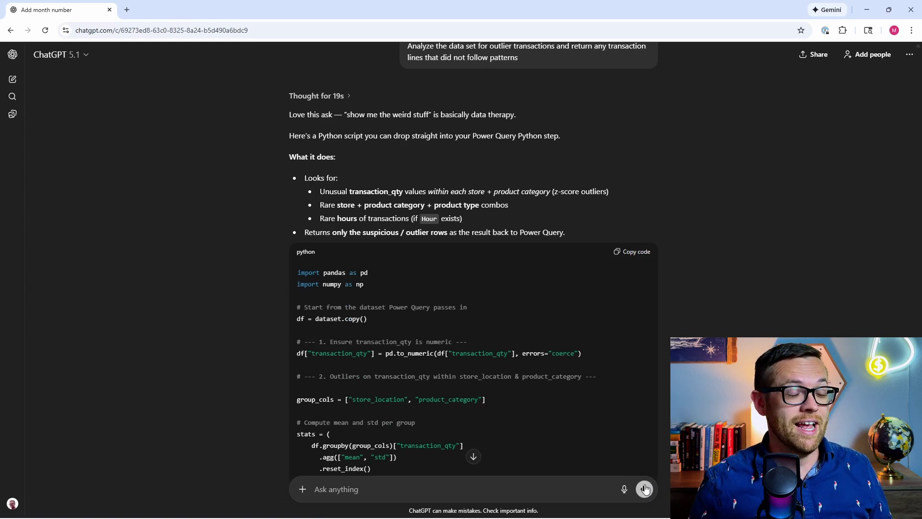
Step: Copy the generated outlier-detection script and start a new Run Python script step
{"action": "scroll", "coordinate": [572, 319], "scroll_direction": "down", "scroll_amount": 12}
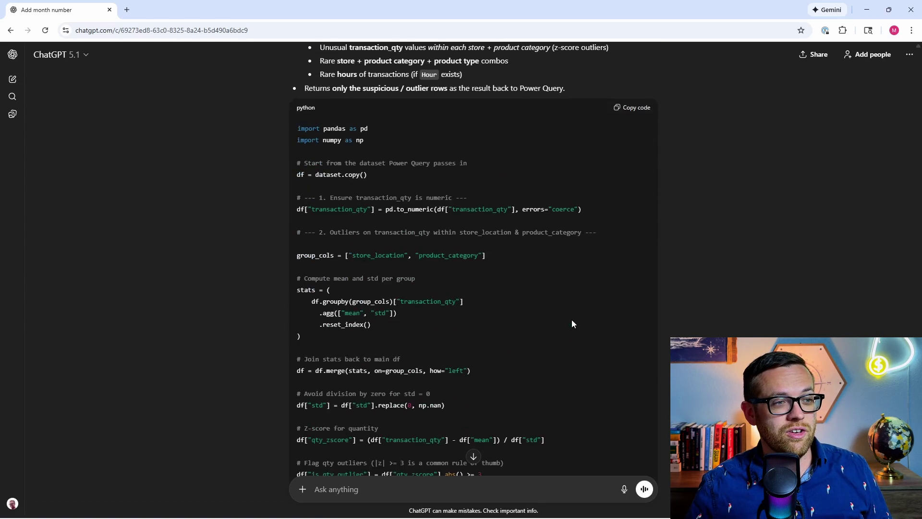
{"action": "scroll", "coordinate": [572, 323], "scroll_direction": "up", "scroll_amount": 10}
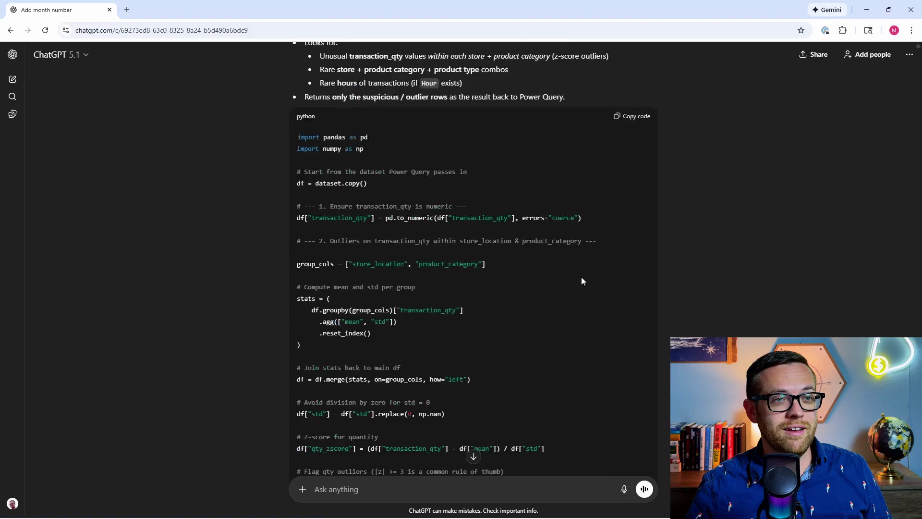
{"action": "left_click", "coordinate": [631, 263]}
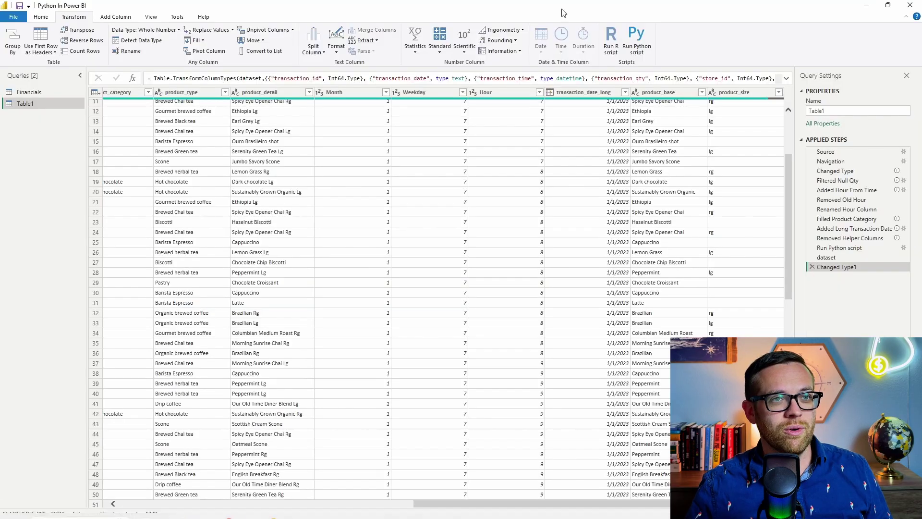
{"action": "left_click", "coordinate": [637, 44]}
Step: Paste and run the outlier-detection script, returning dataset, df, outliers_df and stats tables
{"action": "left_click", "coordinate": [489, 231]}
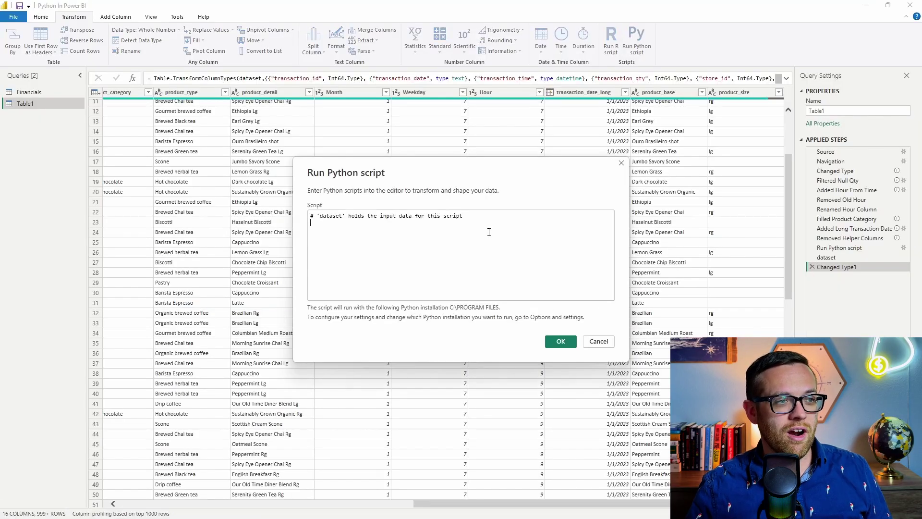
{"action": "key", "text": "ctrl+v"}
{"action": "left_click", "coordinate": [560, 341]}
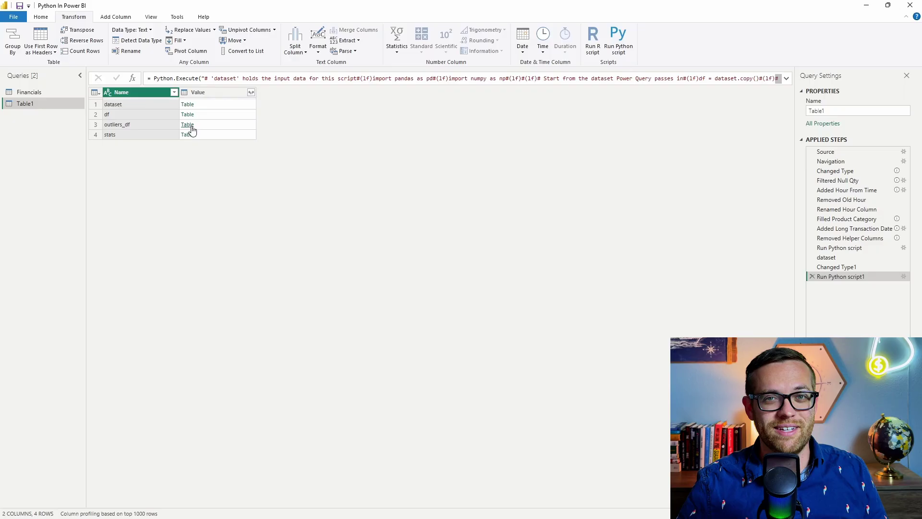
Step: Open the outliers_df table and scroll through its 910 flagged outlier rows and 23 columns
{"action": "left_click", "coordinate": [189, 124]}
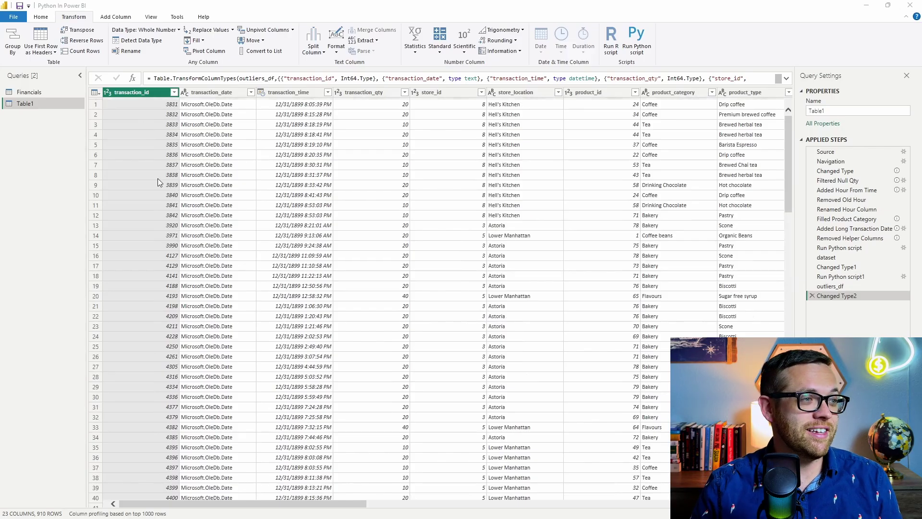
{"action": "scroll", "coordinate": [145, 148], "scroll_direction": "down", "scroll_amount": 2}
{"action": "scroll", "coordinate": [145, 150], "scroll_direction": "down", "scroll_amount": 20}
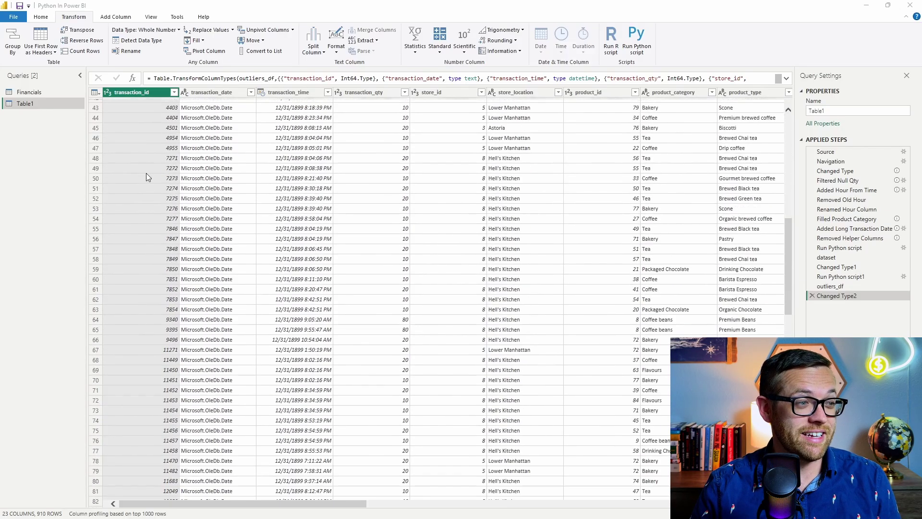
{"action": "scroll", "coordinate": [142, 180], "scroll_direction": "down", "scroll_amount": 20}
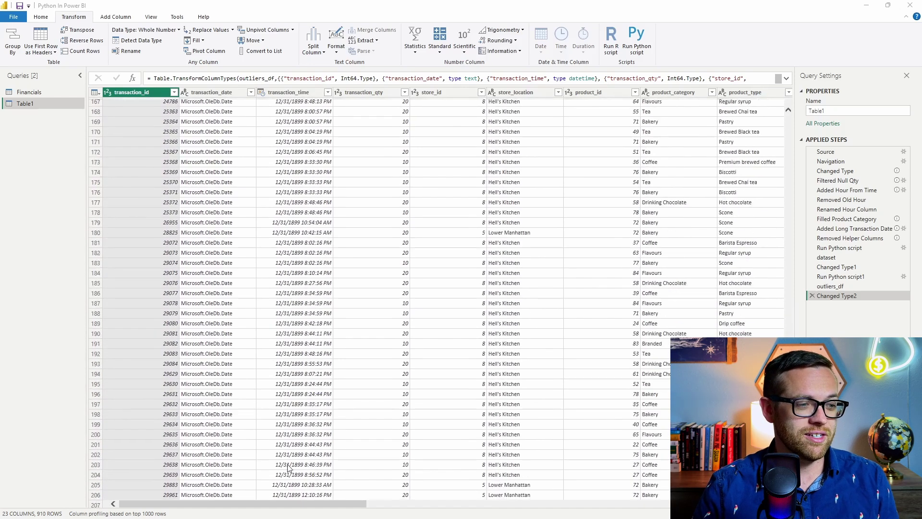
{"action": "scroll", "coordinate": [288, 469], "scroll_direction": "down", "scroll_amount": 8}
{"action": "left_click_drag", "start_coordinate": [295, 505], "coordinate": [145, 503]}
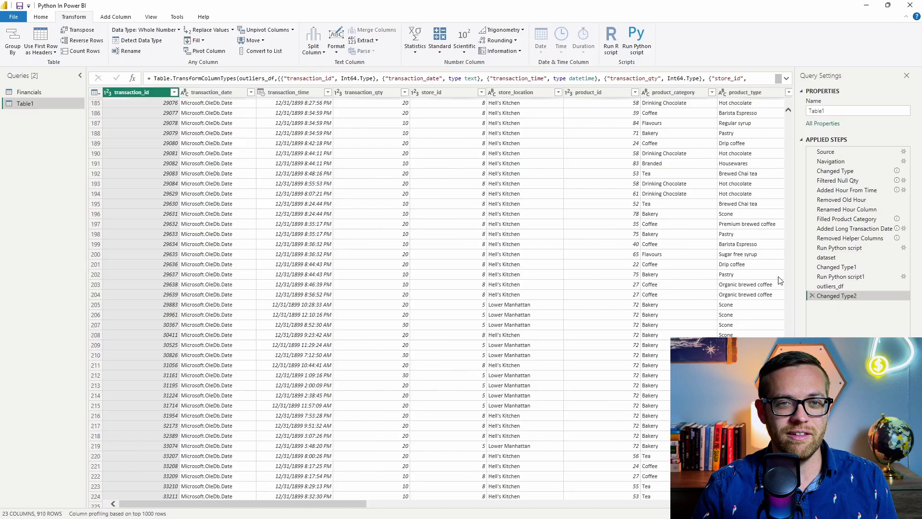
Step: Remove the type-change and outliers_df steps, then open the stats result table
{"action": "left_click", "coordinate": [812, 296]}
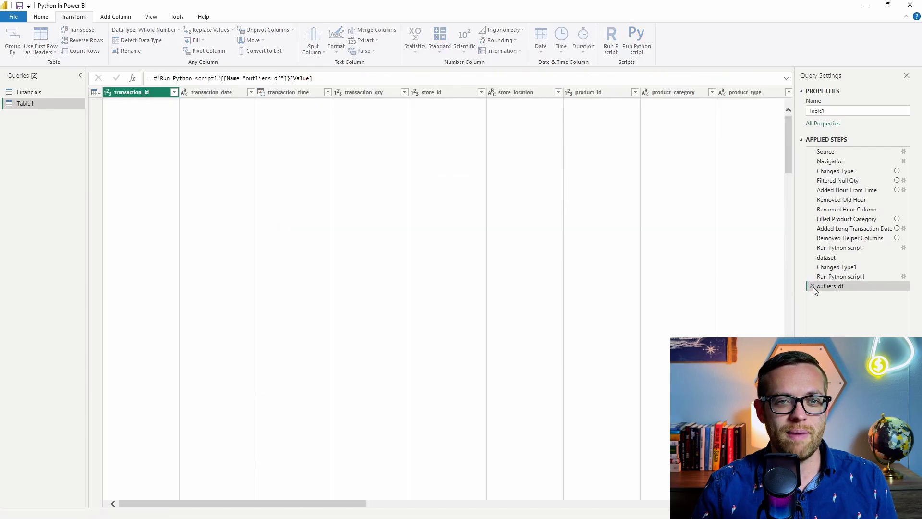
{"action": "left_click", "coordinate": [812, 286]}
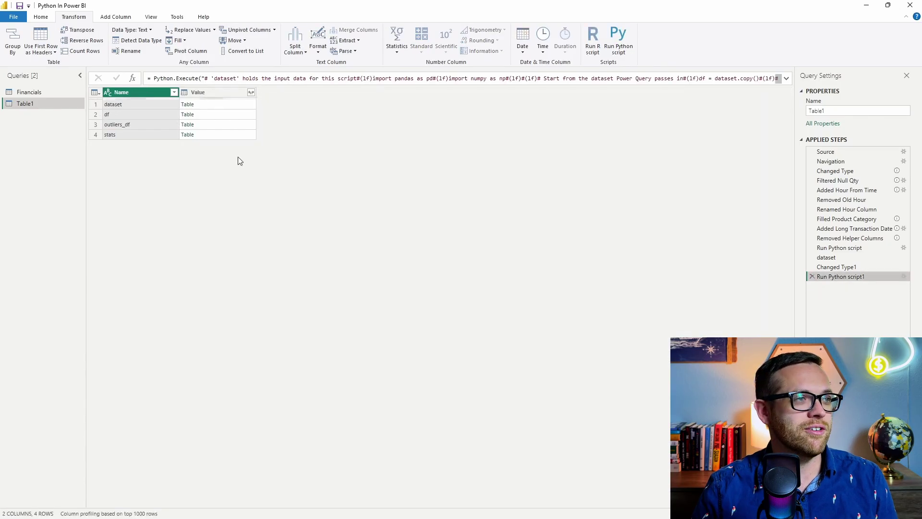
{"action": "left_click", "coordinate": [187, 135]}
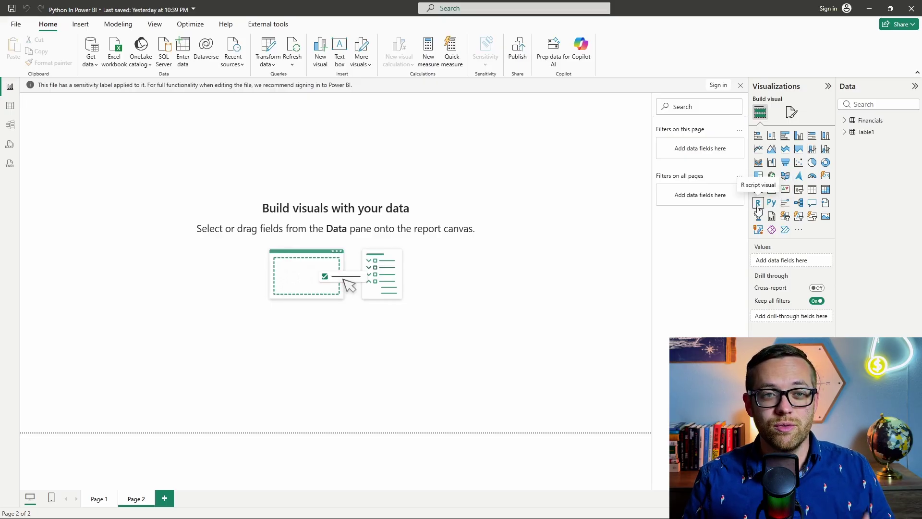
Step: Add a Python visual sized across Page 2 and feed it Table1's transaction_qty field
{"action": "left_click", "coordinate": [772, 203]}
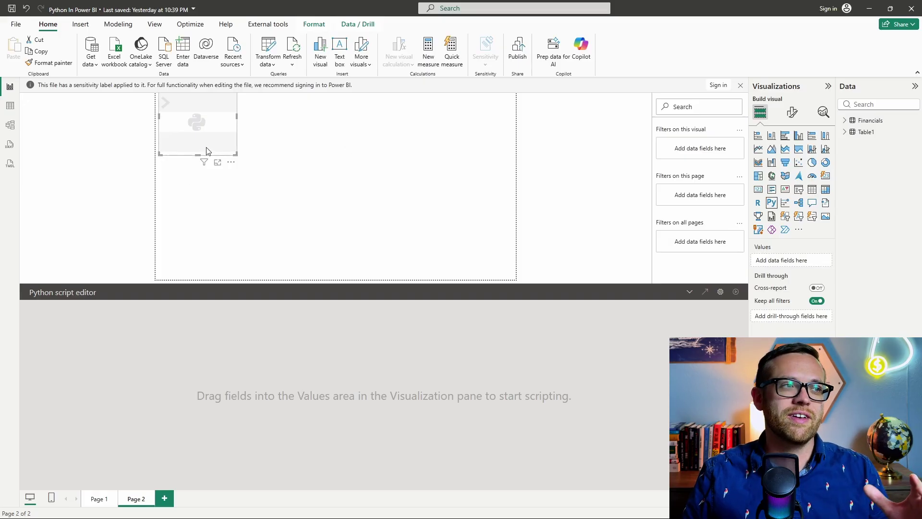
{"action": "left_click_drag", "start_coordinate": [235, 154], "coordinate": [510, 274]}
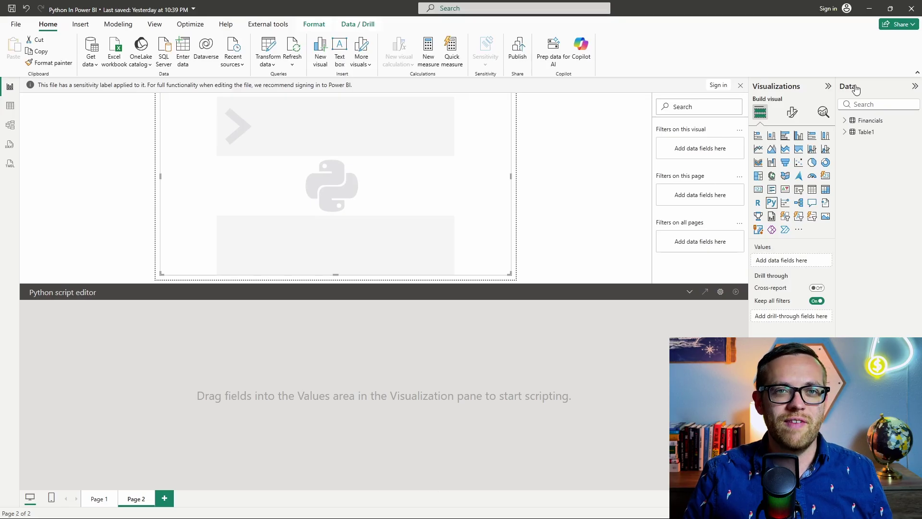
{"action": "left_click", "coordinate": [845, 133]}
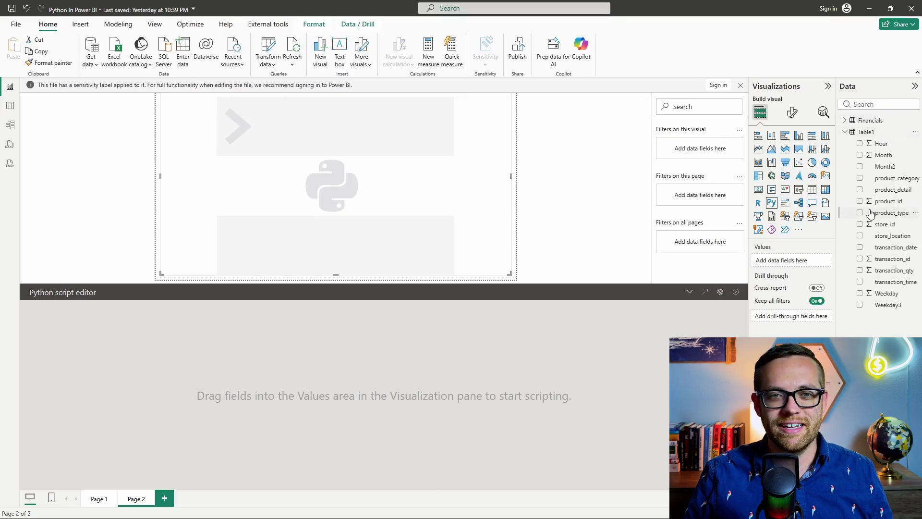
{"action": "left_click", "coordinate": [859, 271]}
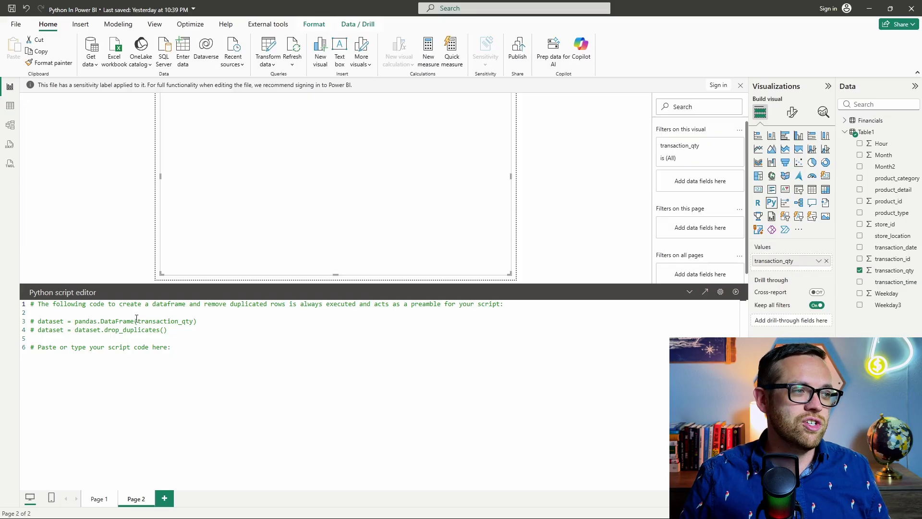
{"action": "left_click_drag", "start_coordinate": [138, 321], "coordinate": [194, 321]}
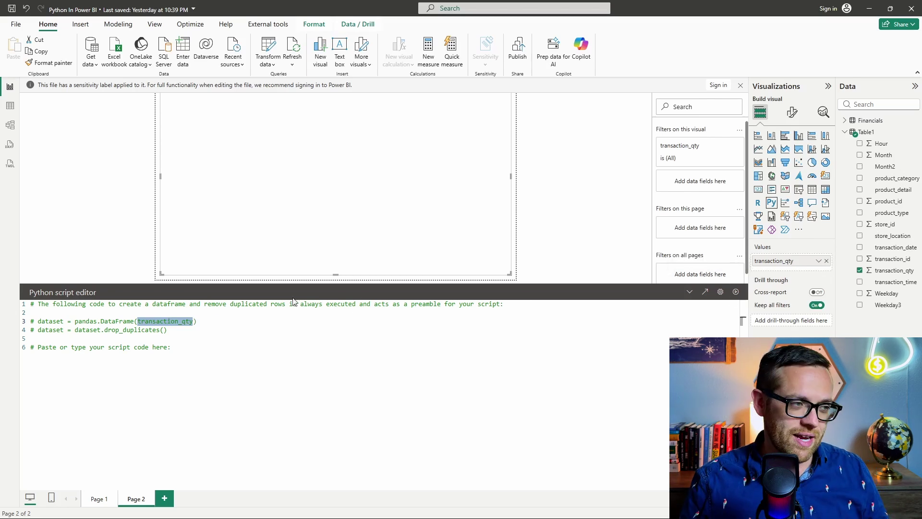
{"action": "left_click", "coordinate": [168, 369]}
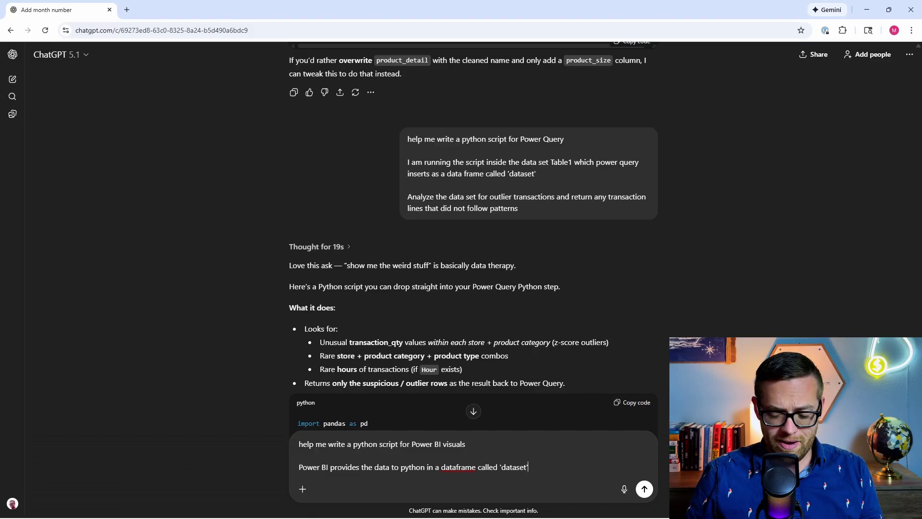
Step: Ask ChatGPT for a heatmap script using "Hour", "store_location" and "transaction_qty", then copy the code
{"action": "key", "text": "shift+Return"}
{"action": "key", "text": "shift+Return"}
{"action": "type", "text": "I need "}
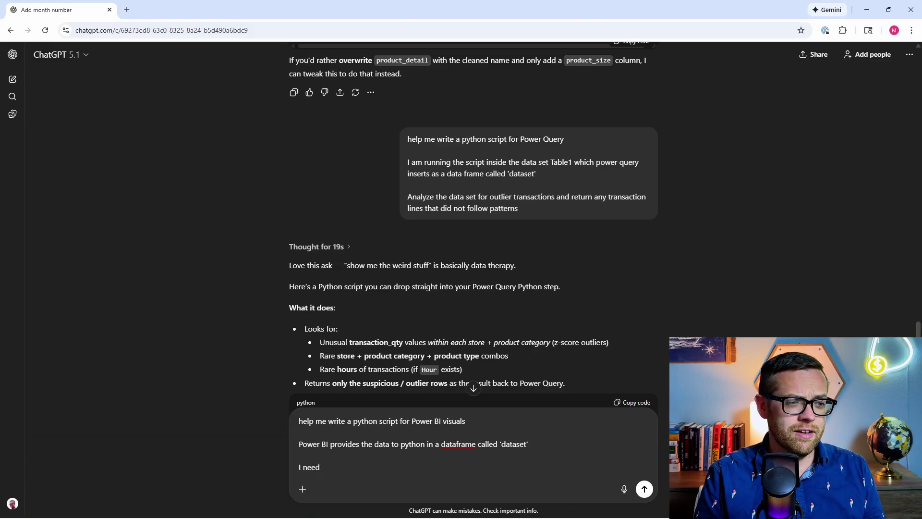
{"action": "type", "text": "you to create a s"}
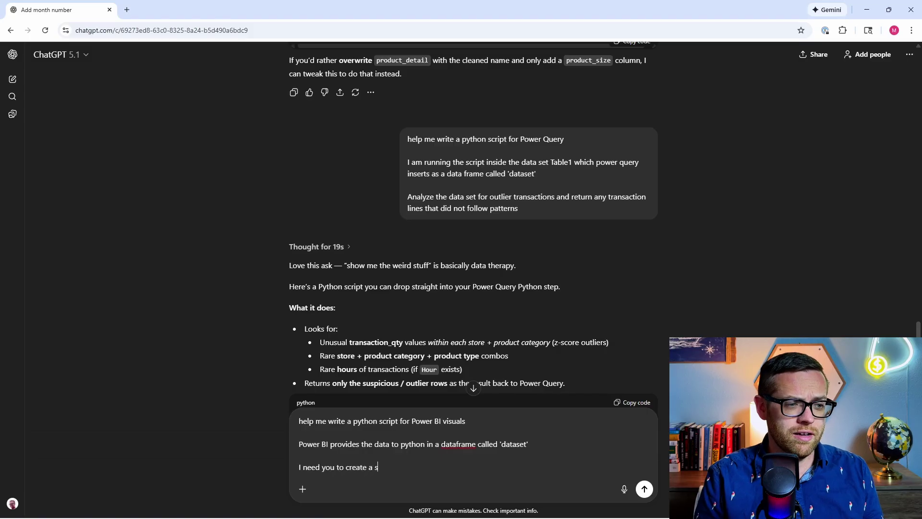
{"action": "type", "text": "cript for a heat"}
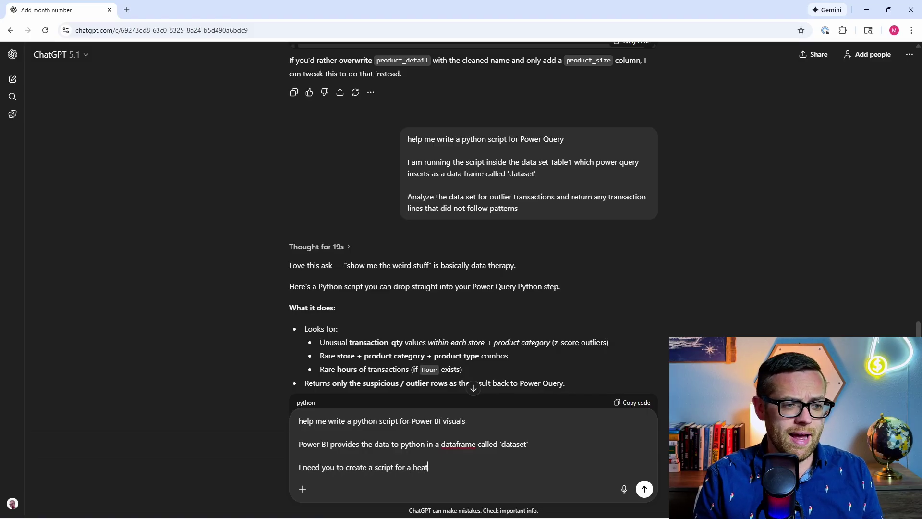
{"action": "type", "text": "map, I want "}
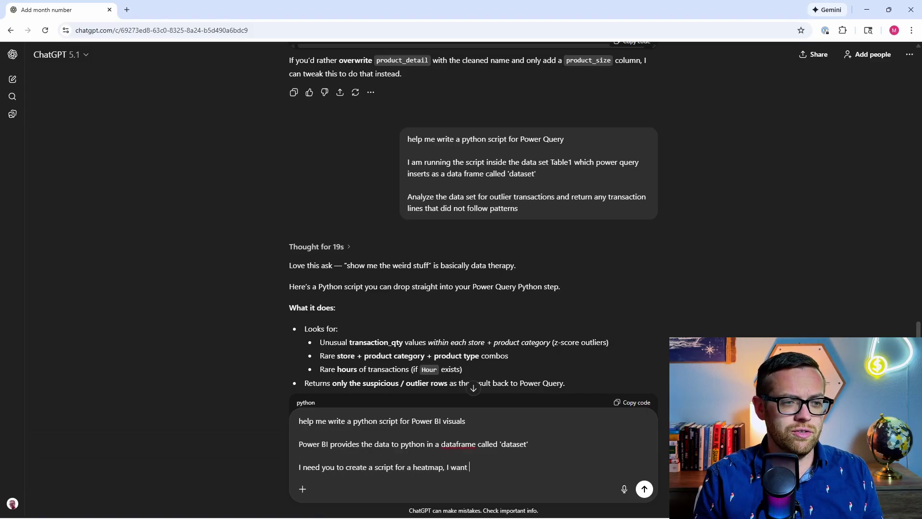
{"action": "type", "text": "to use \"Hour\""}
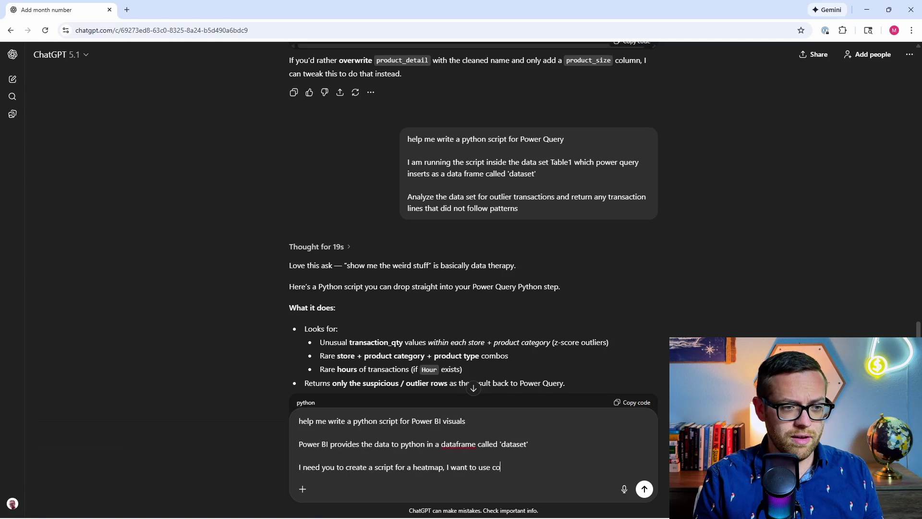
{"action": "type", "text": ", \"store_"}
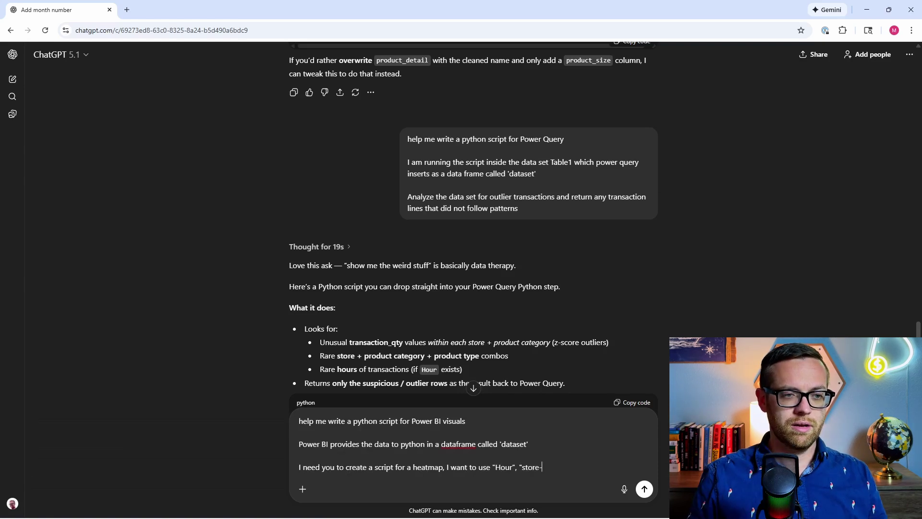
{"action": "type", "text": "location\", and "}
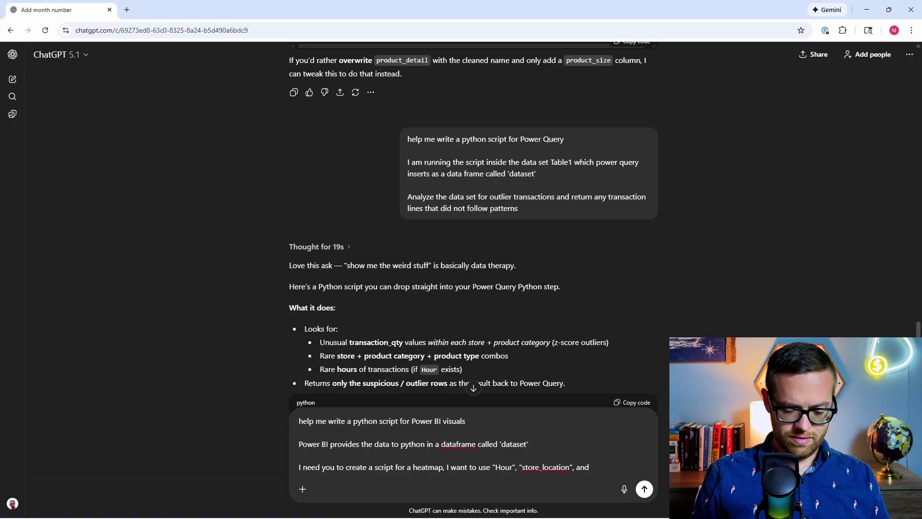
{"action": "type", "text": "\"transaction qty\""}
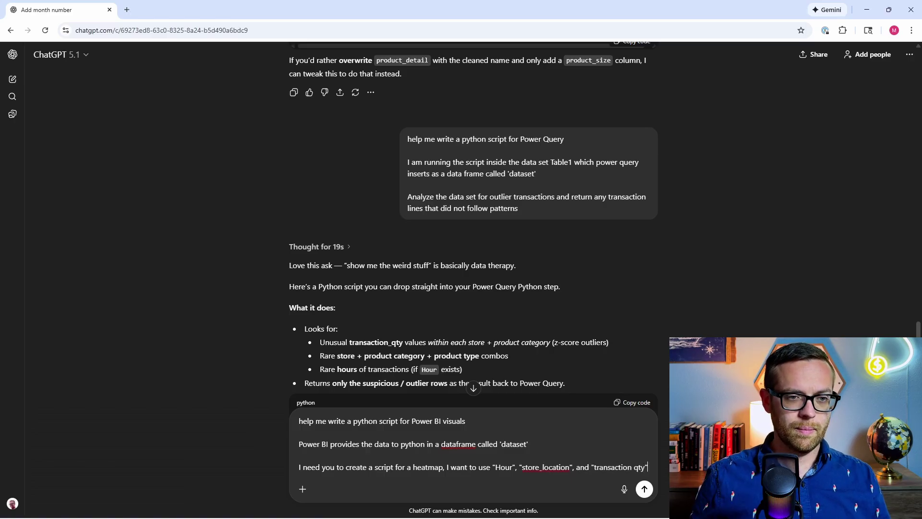
{"action": "left_click", "coordinate": [638, 467]}
{"action": "key", "text": "BackSpace"}
{"action": "type", "text": "_qty\""}
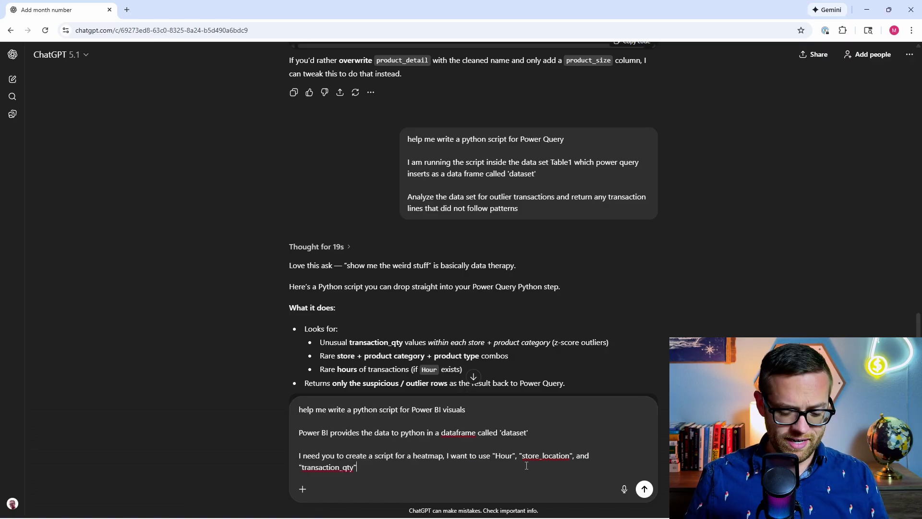
{"action": "type", "text": " to create the heat"}
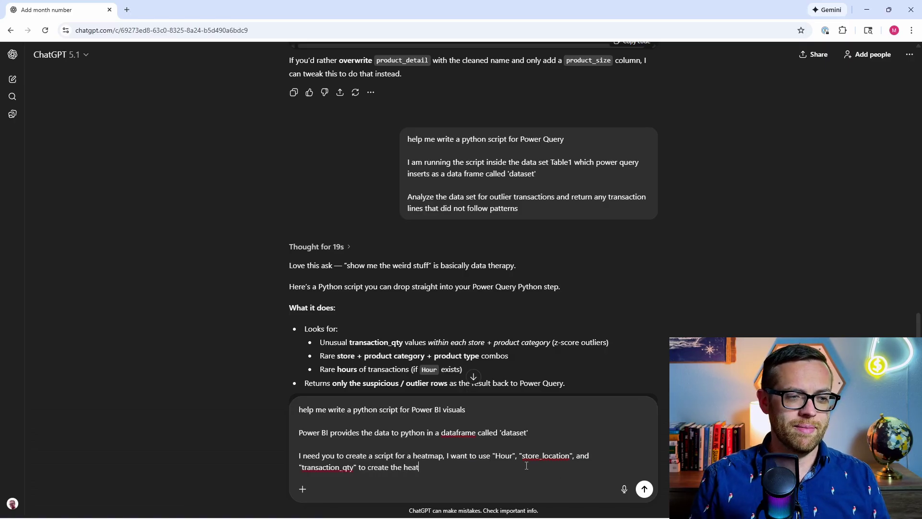
{"action": "type", "text": "map"}
{"action": "key", "text": "Return"}
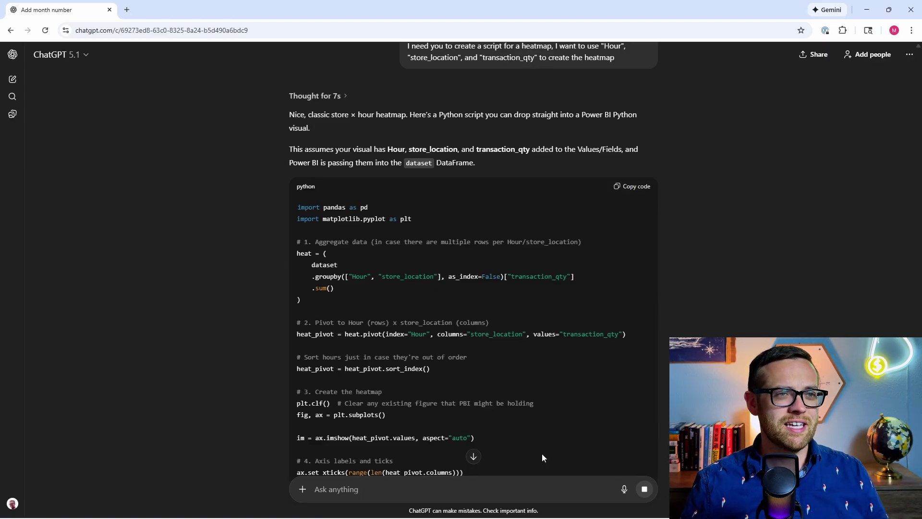
{"action": "left_click", "coordinate": [627, 190]}
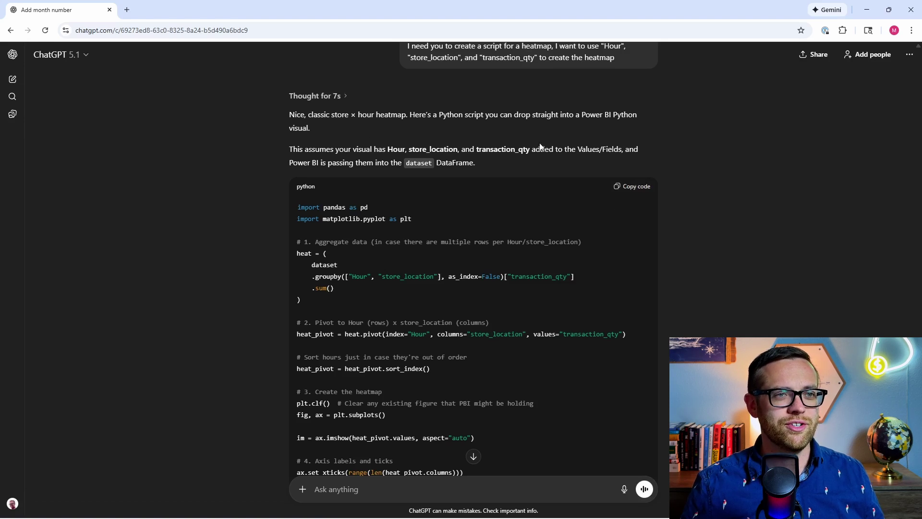
Step: Add Hour and store_location to the Python visual, paste the heatmap script and run it
{"action": "left_click", "coordinate": [271, 507]}
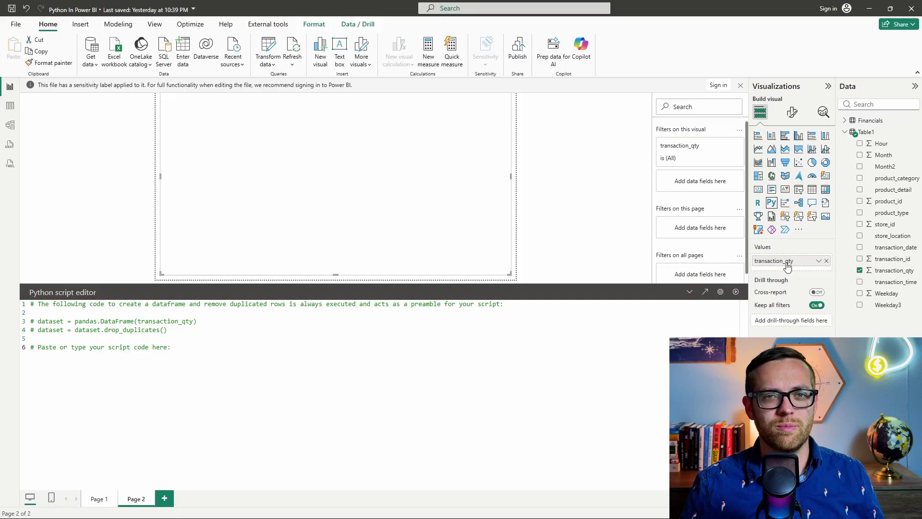
{"action": "left_click", "coordinate": [860, 143]}
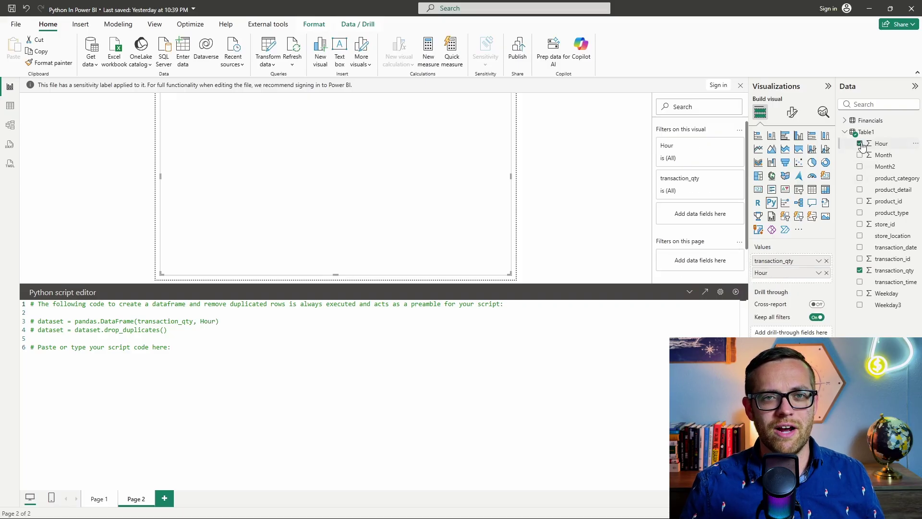
{"action": "left_click", "coordinate": [860, 236]}
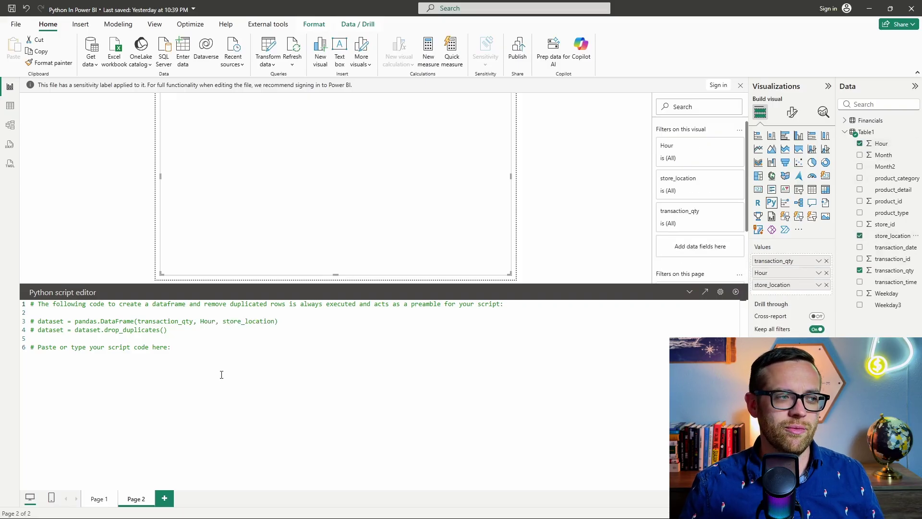
{"action": "key", "text": "ctrl+v"}
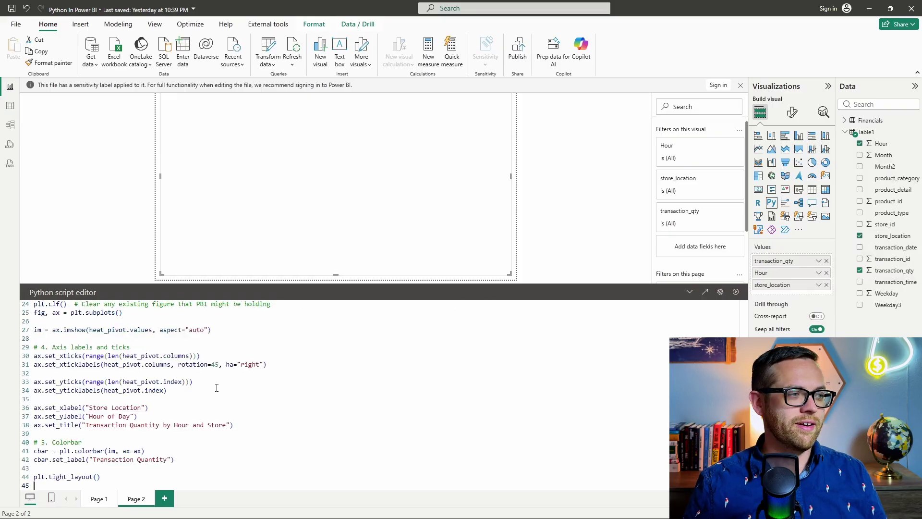
{"action": "scroll", "coordinate": [216, 388], "scroll_direction": "up", "scroll_amount": 8}
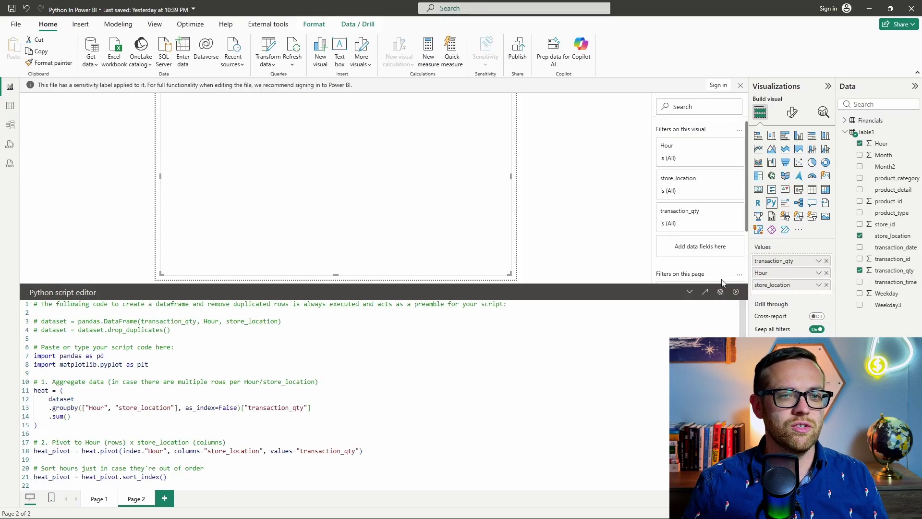
{"action": "left_click", "coordinate": [737, 291]}
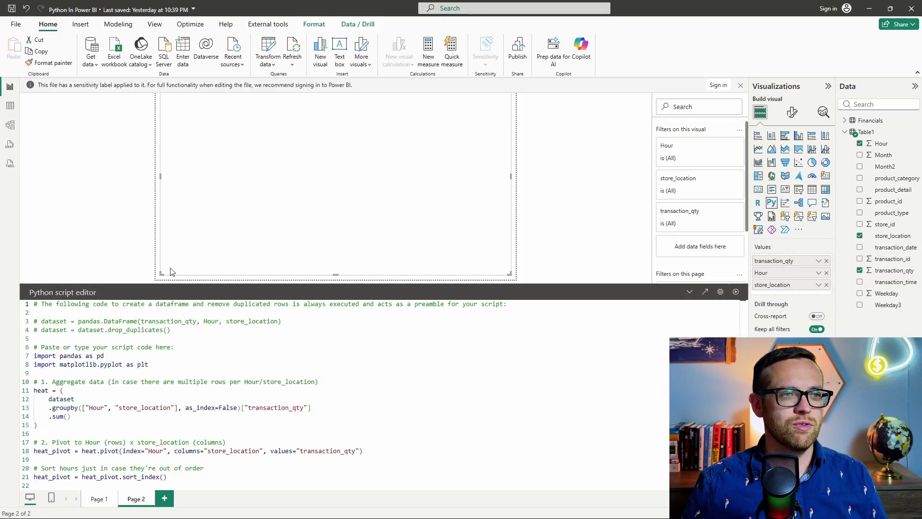